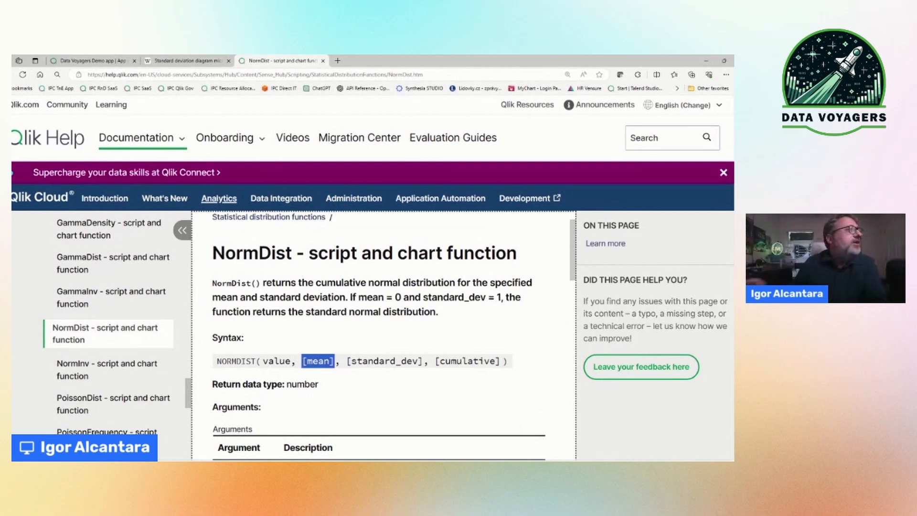
# Step: Switch to the Data Voyagers Demo app and open the Distribution sheet to examine its box plot
pyautogui.click(390, 360)
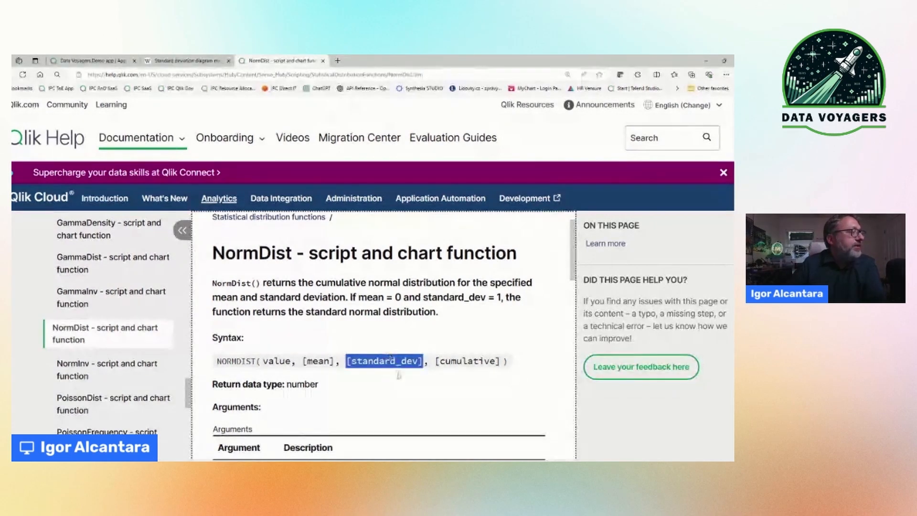
pyautogui.click(99, 60)
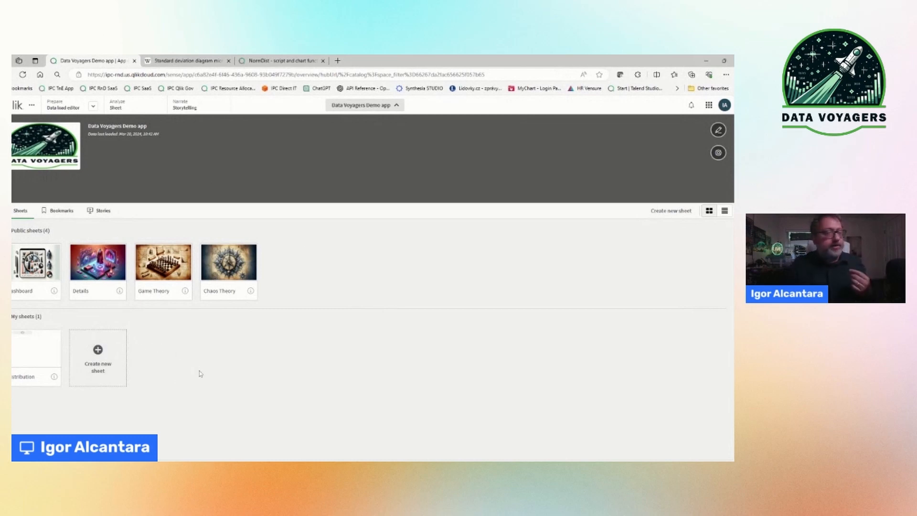
pyautogui.click(25, 335)
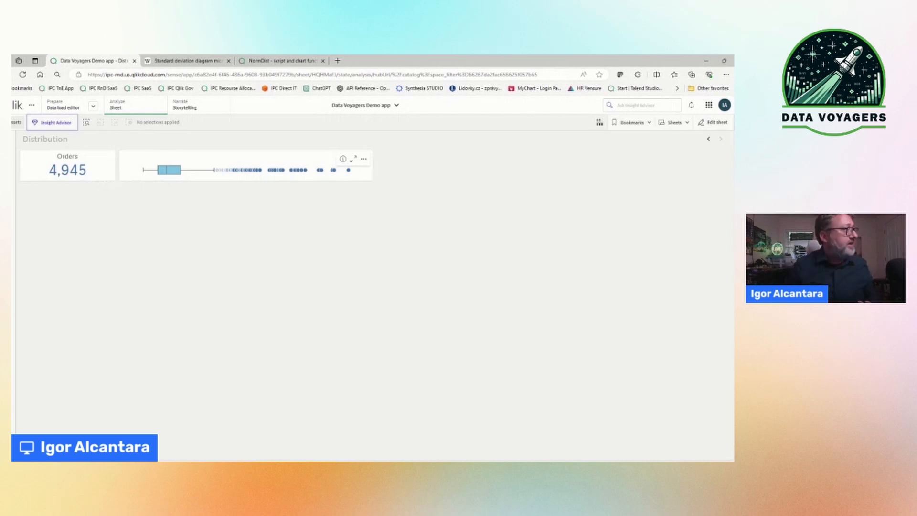
pyautogui.moveTo(172, 174)
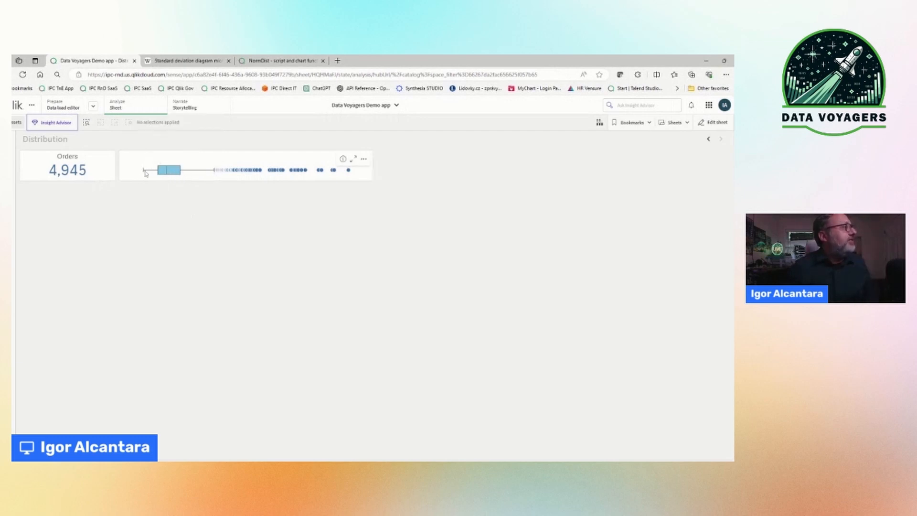
pyautogui.moveTo(210, 172)
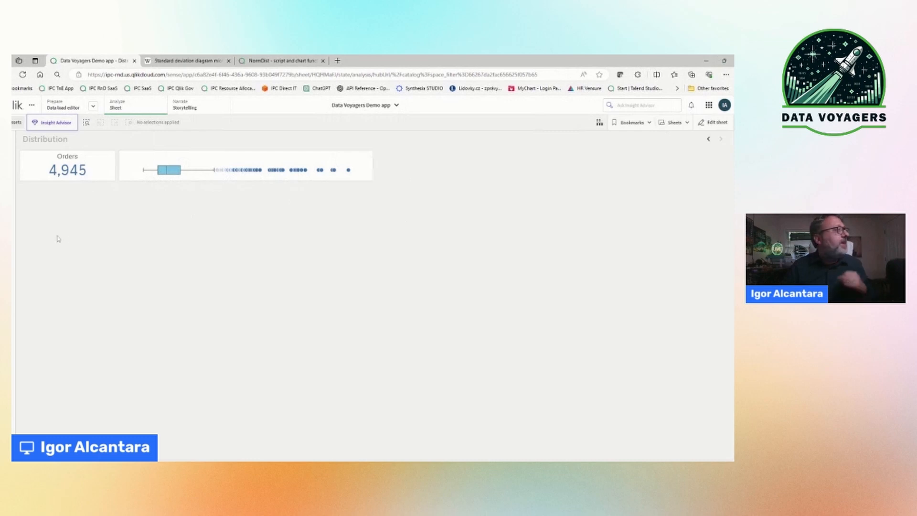
# Step: Edit the Distribution sheet, adding a line chart below the box plot and extending its height downward
pyautogui.click(717, 123)
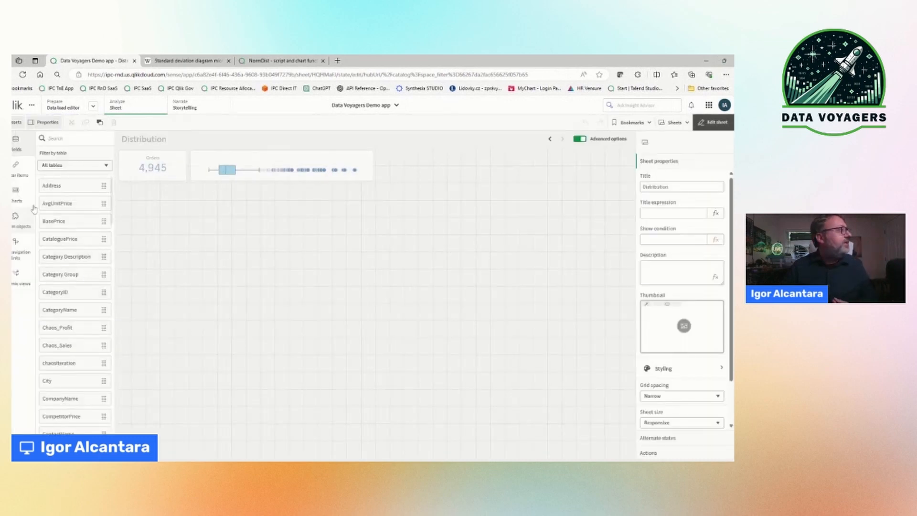
pyautogui.click(17, 194)
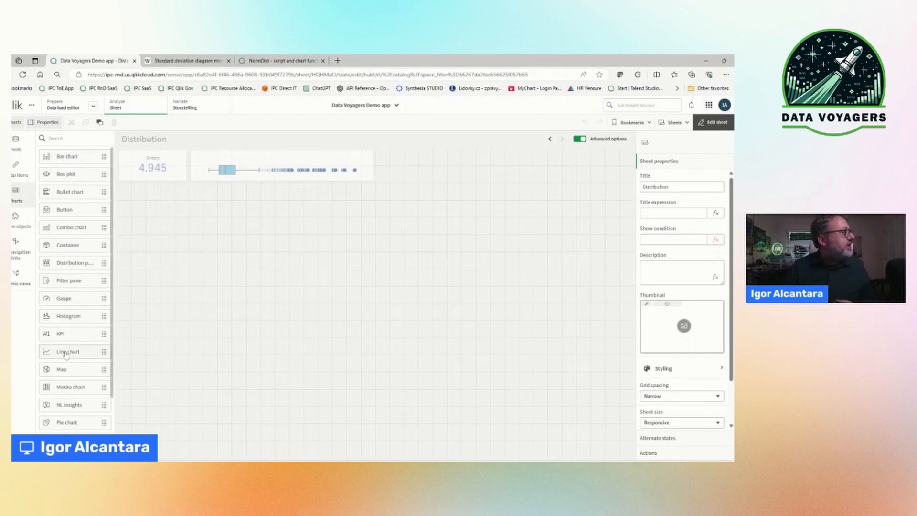
pyautogui.moveTo(66, 354); pyautogui.dragTo(188, 252)
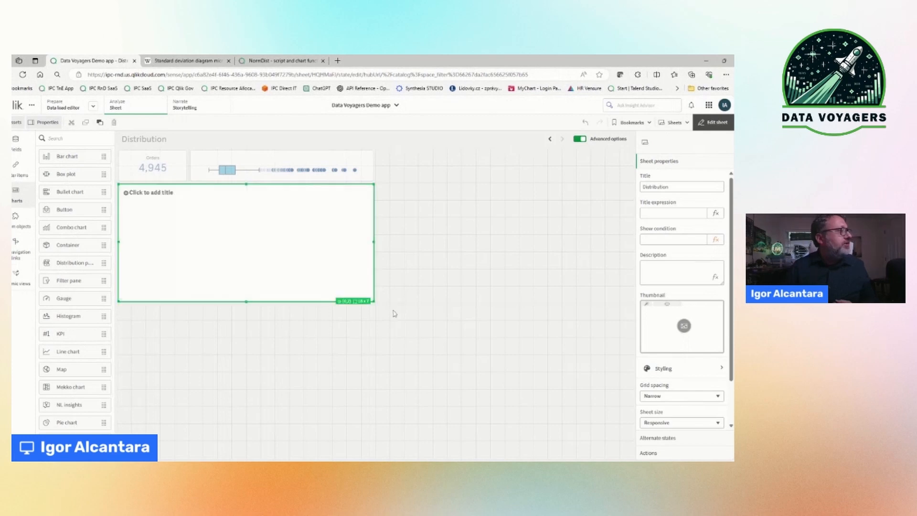
pyautogui.moveTo(373, 301); pyautogui.dragTo(373, 385)
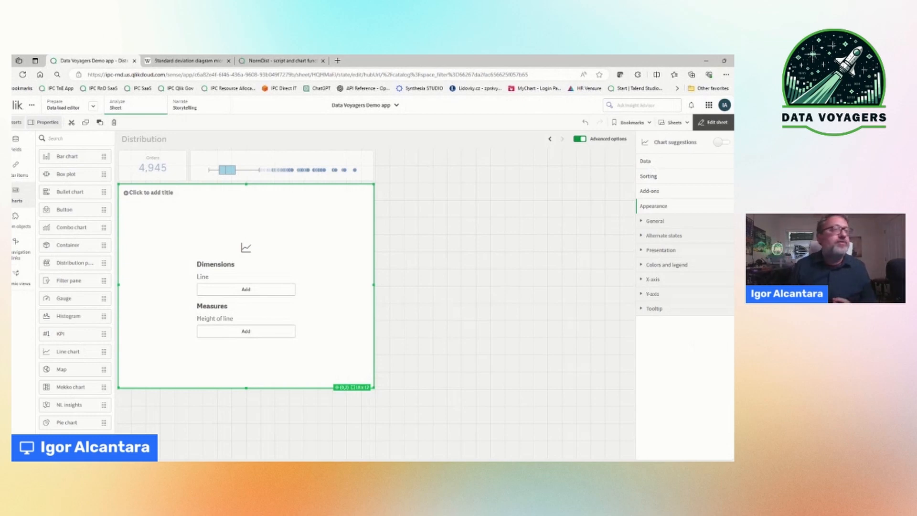
# Step: Add LineSalesAmount as the dimension of the line chart
pyautogui.click(649, 163)
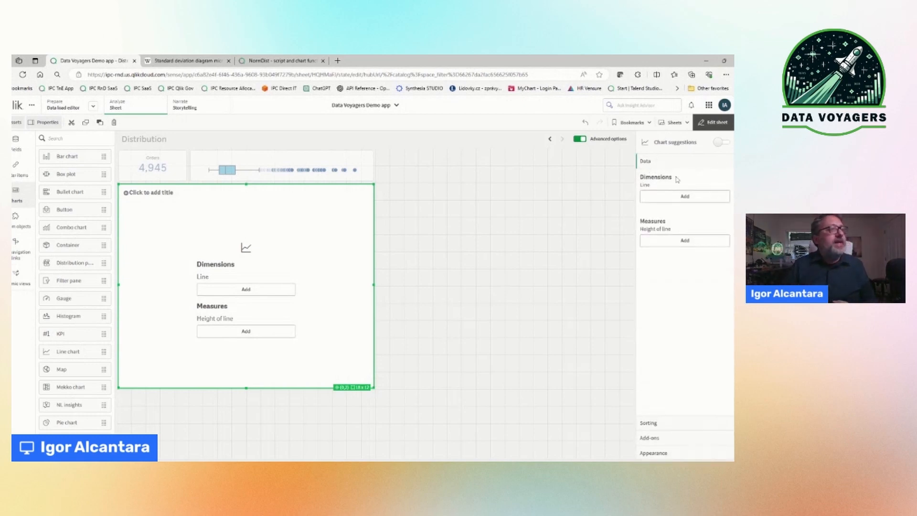
pyautogui.click(708, 198)
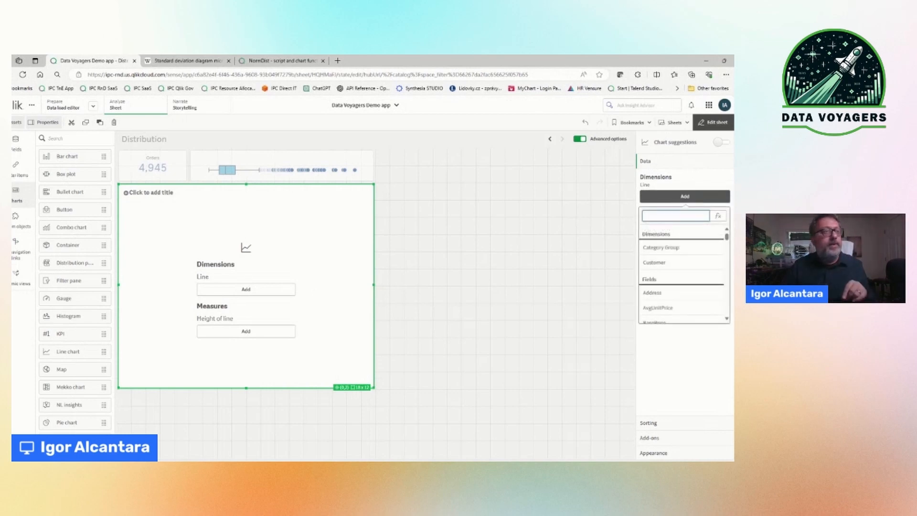
pyautogui.write('Line')
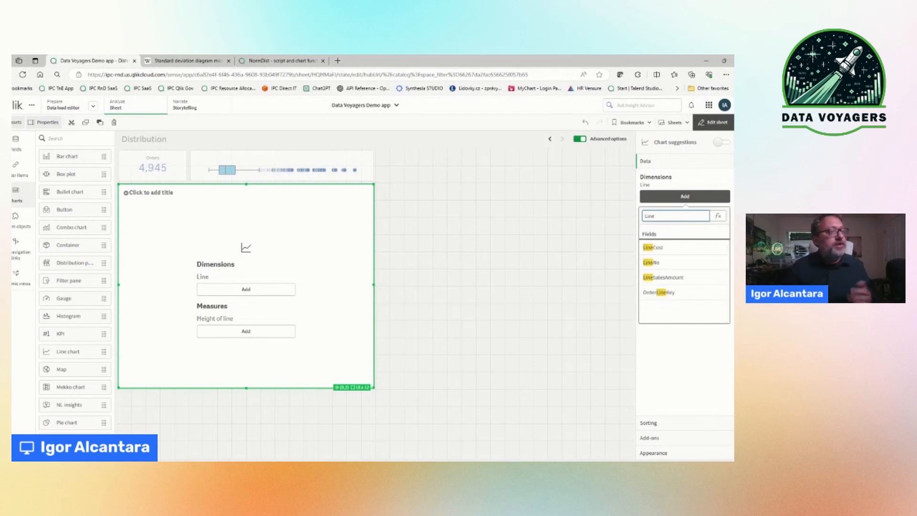
pyautogui.click(685, 277)
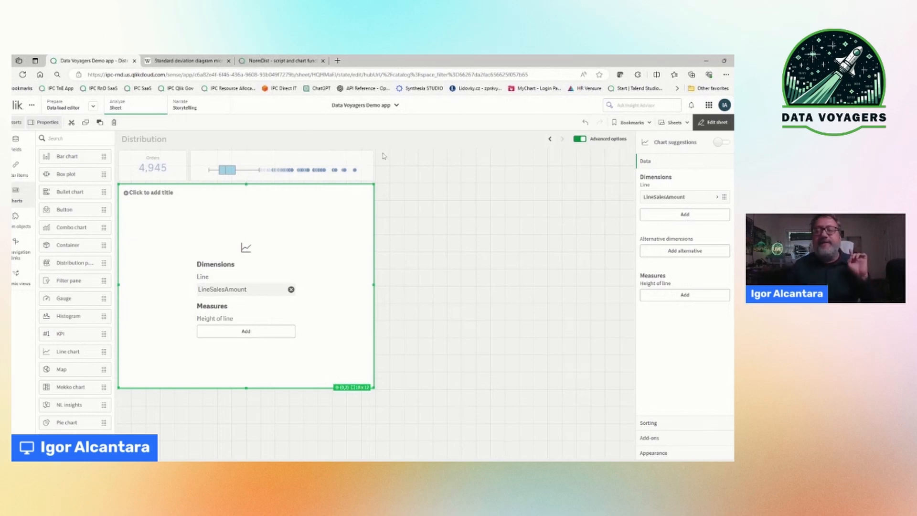
# Step: Start a custom measure expression for the line chart with the NormDist function, enlarging the expression editor for readability
pyautogui.click(689, 296)
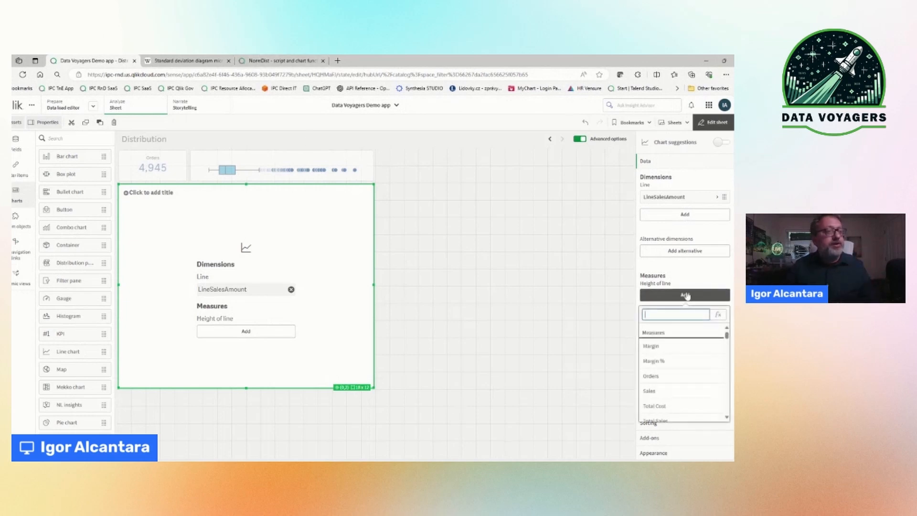
pyautogui.click(717, 315)
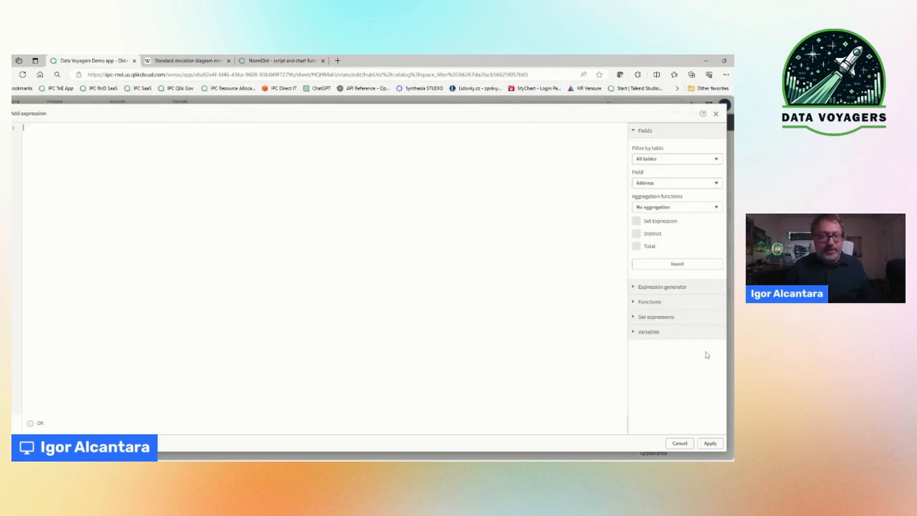
pyautogui.hotkey('ctrl', '+')
pyautogui.hotkey('ctrl', '+')
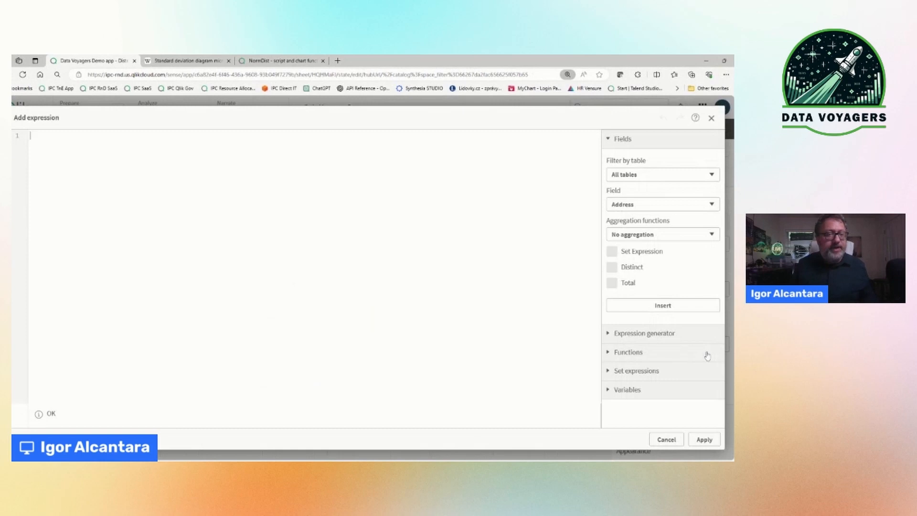
pyautogui.hotkey('ctrl', '+')
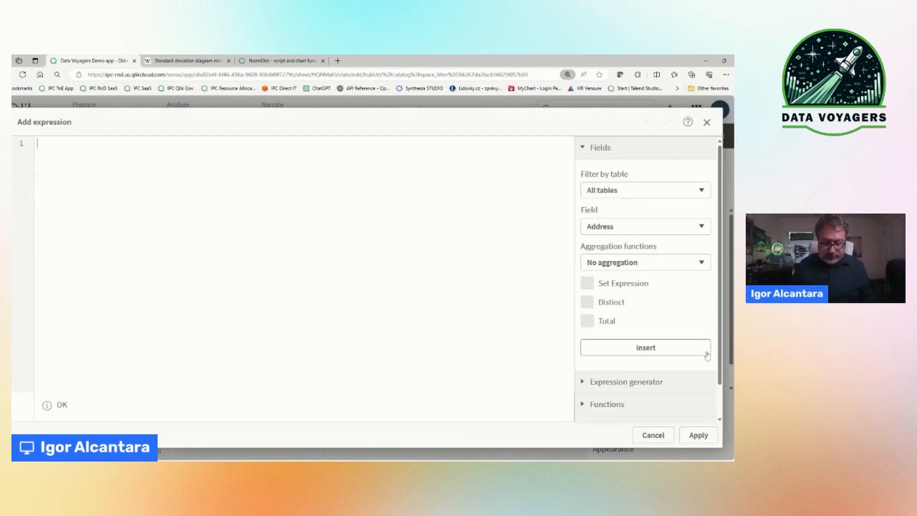
pyautogui.write('Norm')
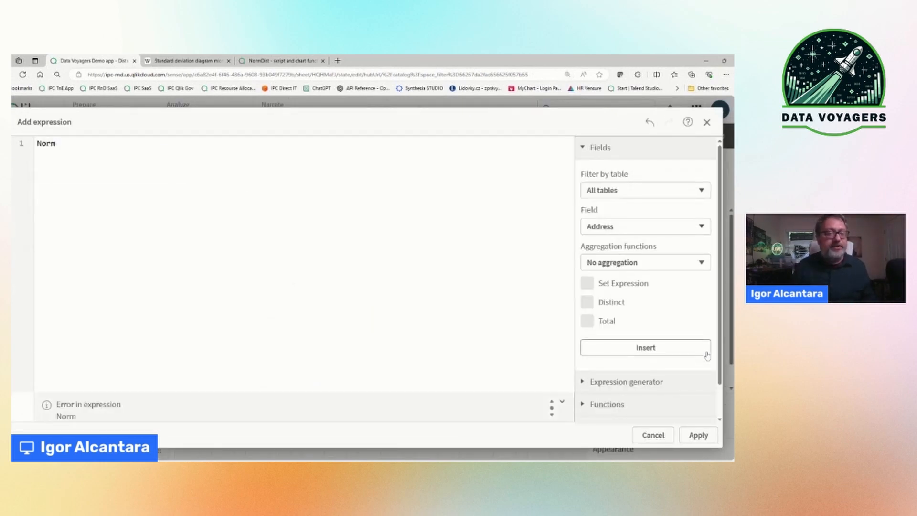
pyautogui.press('Down')
pyautogui.press('Up')
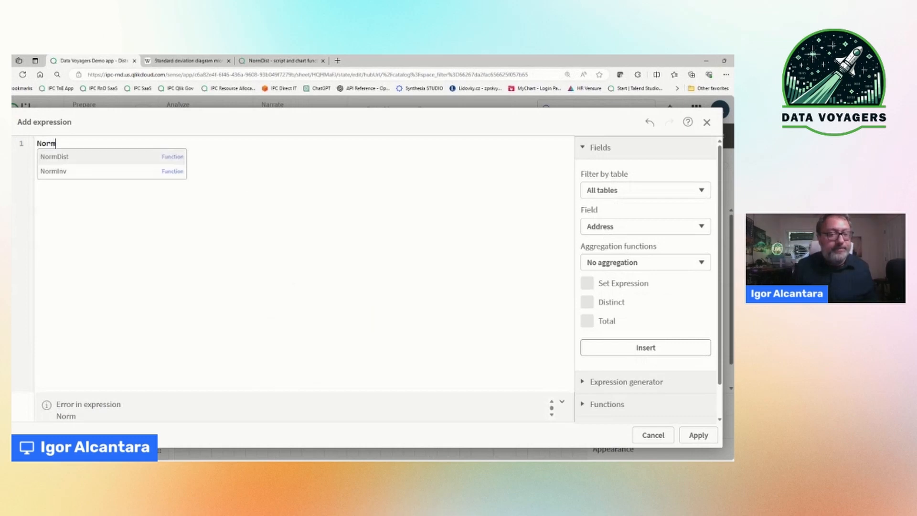
pyautogui.press('Return')
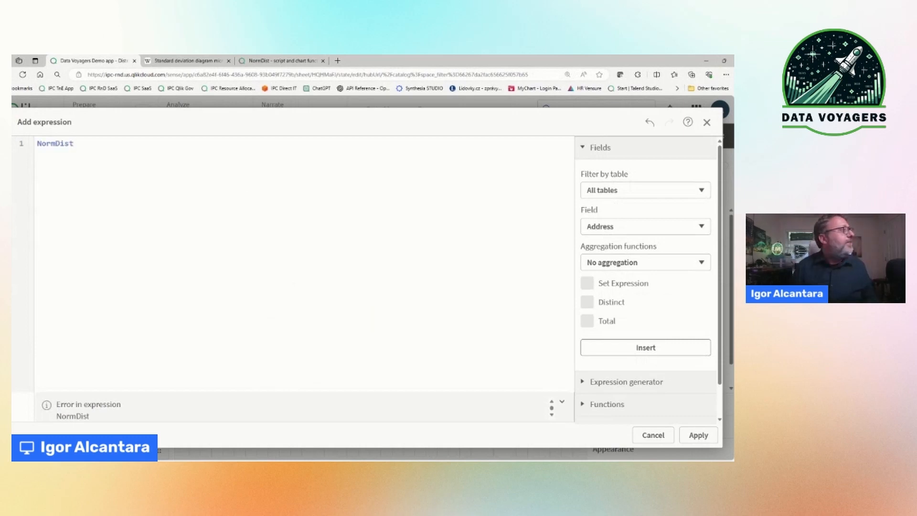
pyautogui.write('(')
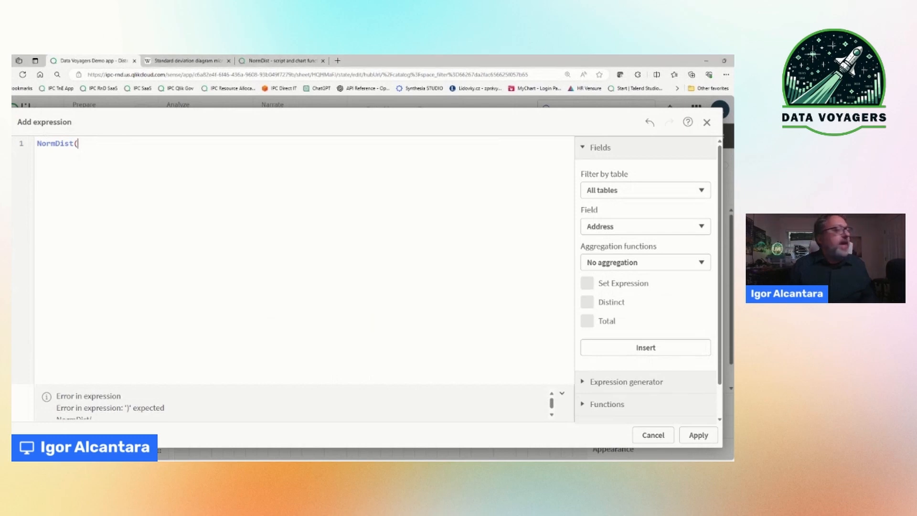
# Step: Enter LineSalesAmount as the NormDist value and Avg(Total LineSalesAmount) as its mean
pyautogui.write('Line')
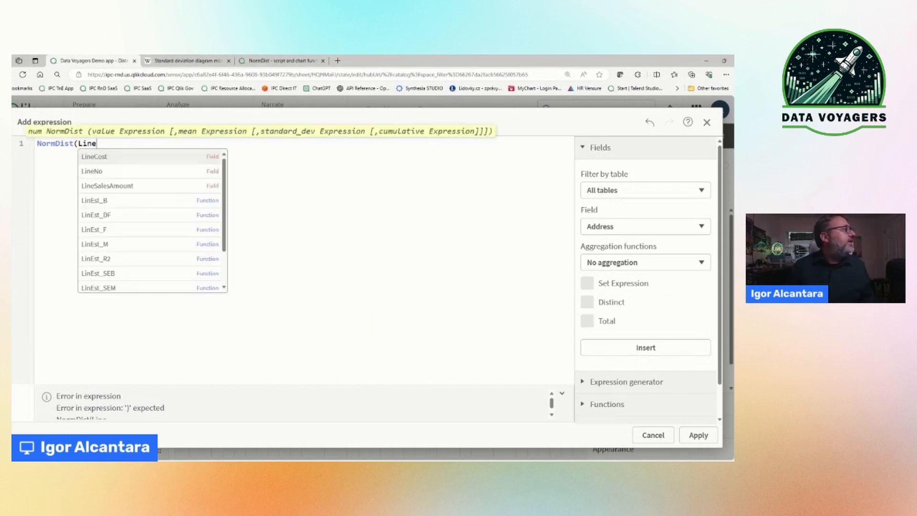
pyautogui.click(150, 185)
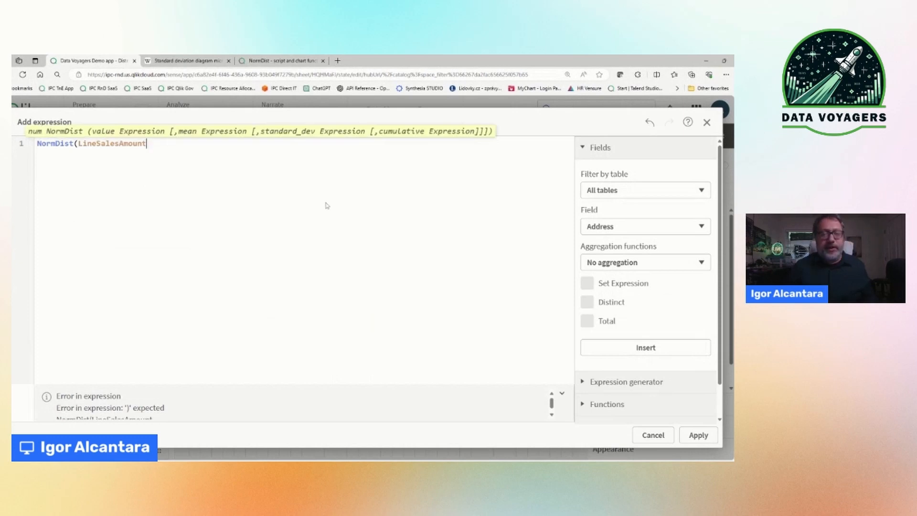
pyautogui.write(',')
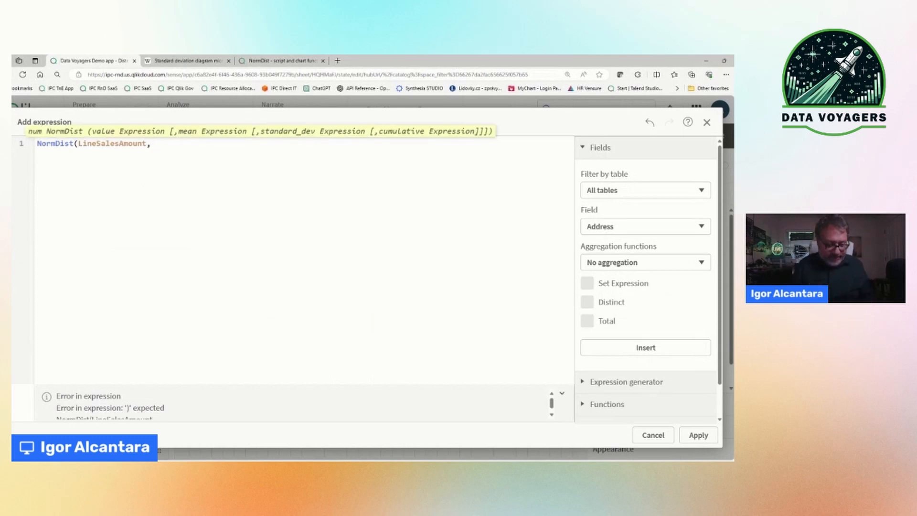
pyautogui.write('vg(')
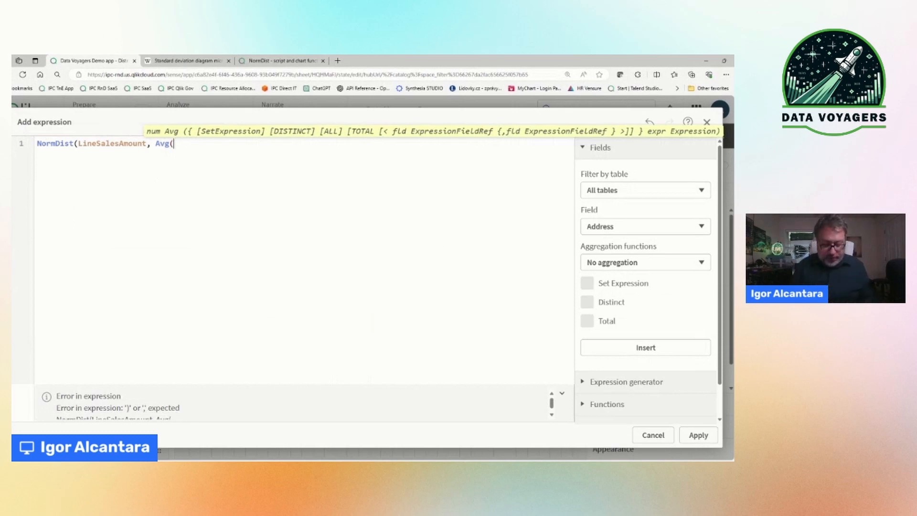
pyautogui.write('Total')
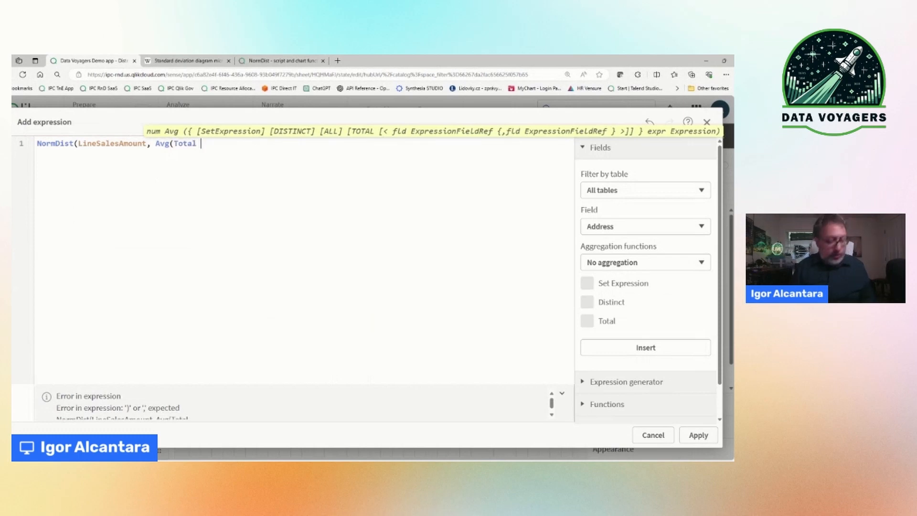
pyautogui.write(' LineSa')
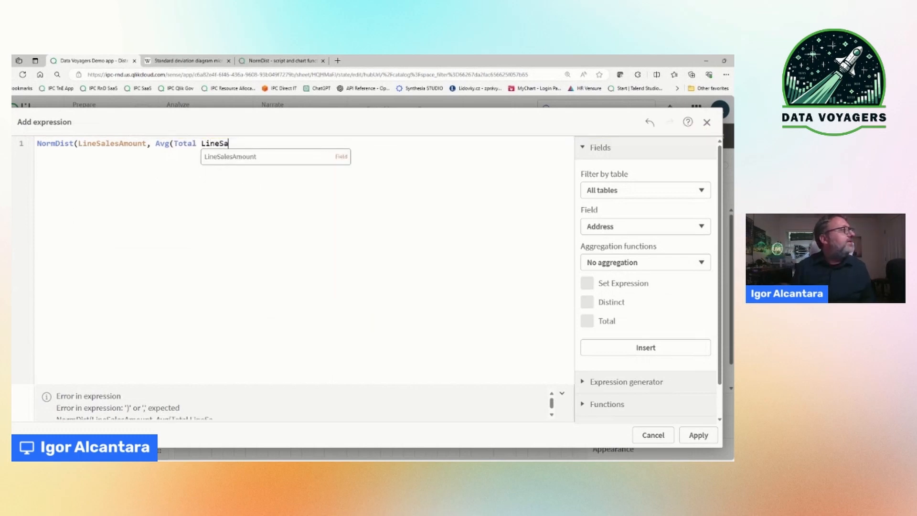
pyautogui.press('Return')
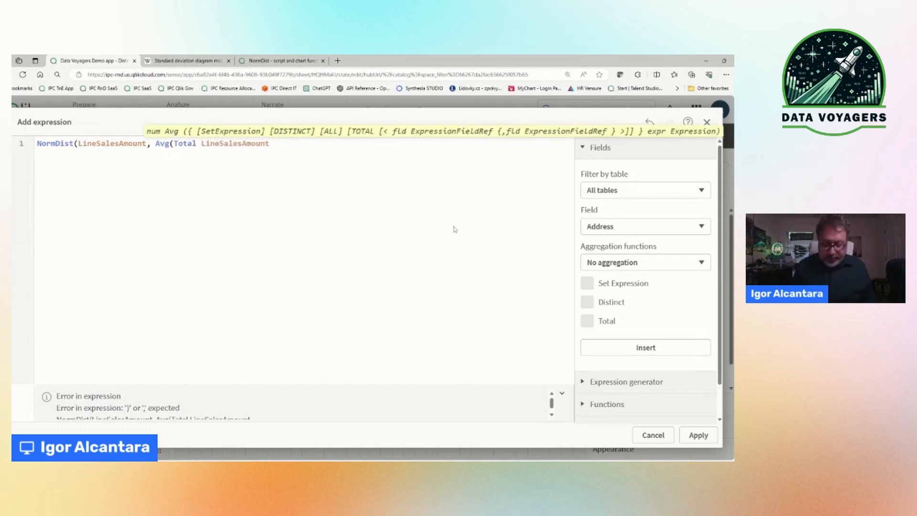
pyautogui.write('), S')
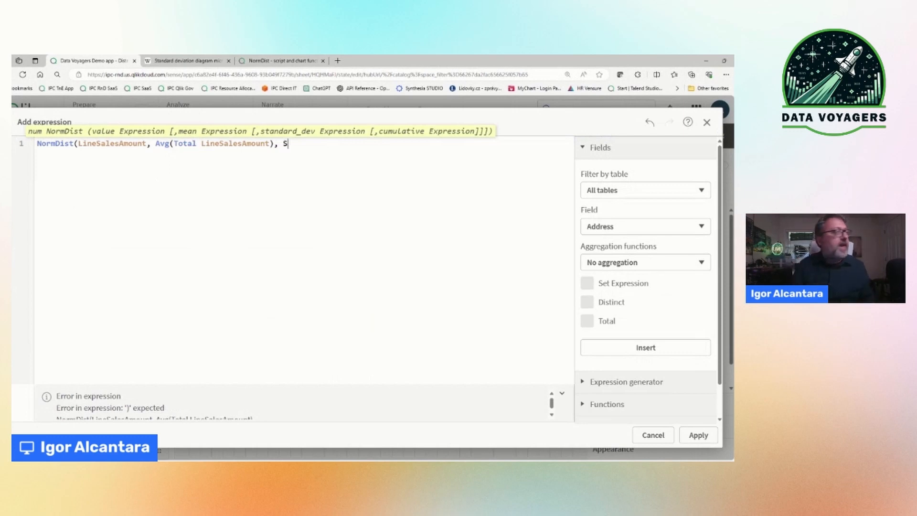
# Step: Complete the NormDist expression with StDev(Total LineSalesAmount) as the standard deviation and 0 as the cumulative argument
pyautogui.write('tDev')
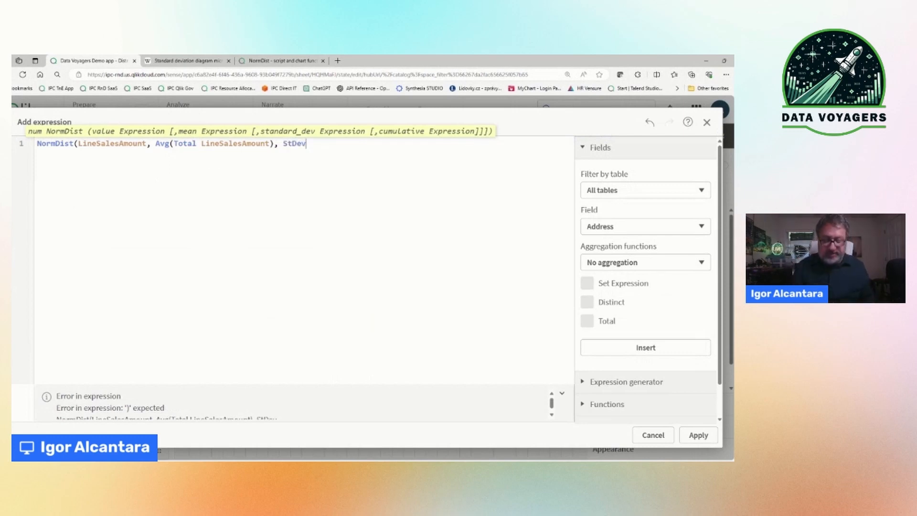
pyautogui.write('(T')
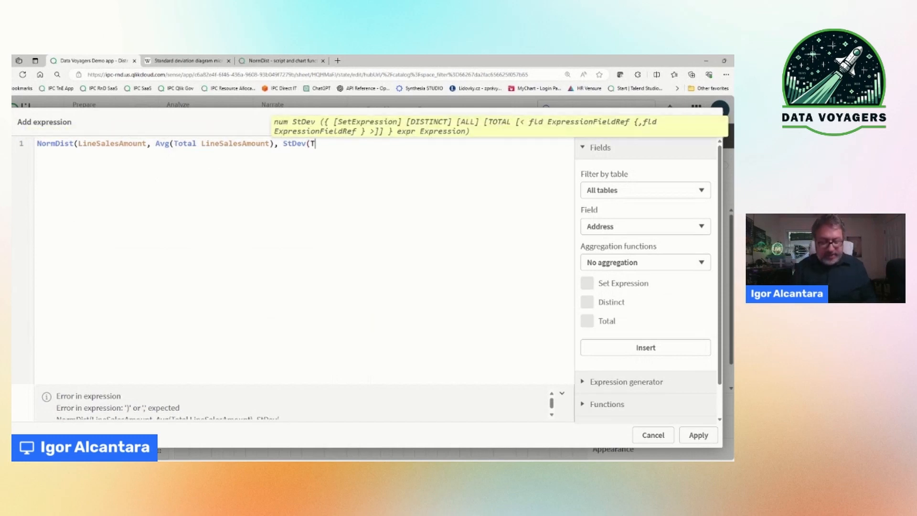
pyautogui.write('otal L')
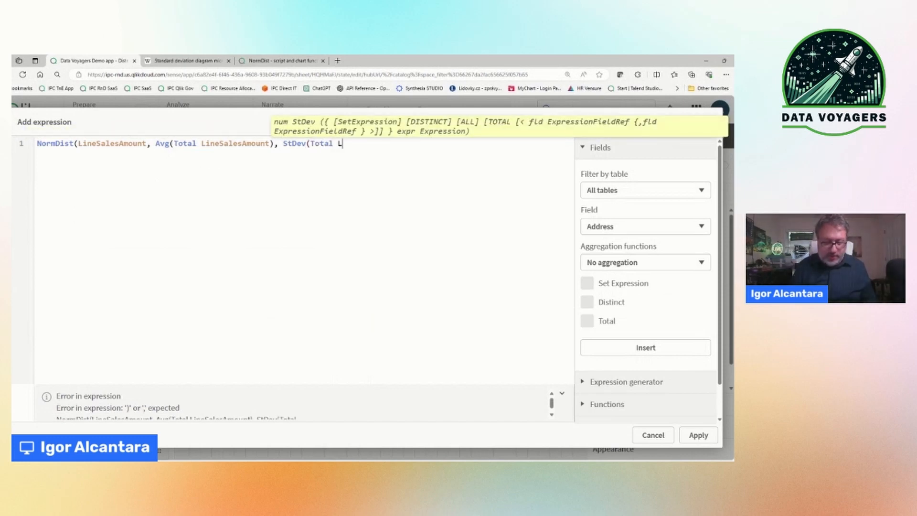
pyautogui.write('ine')
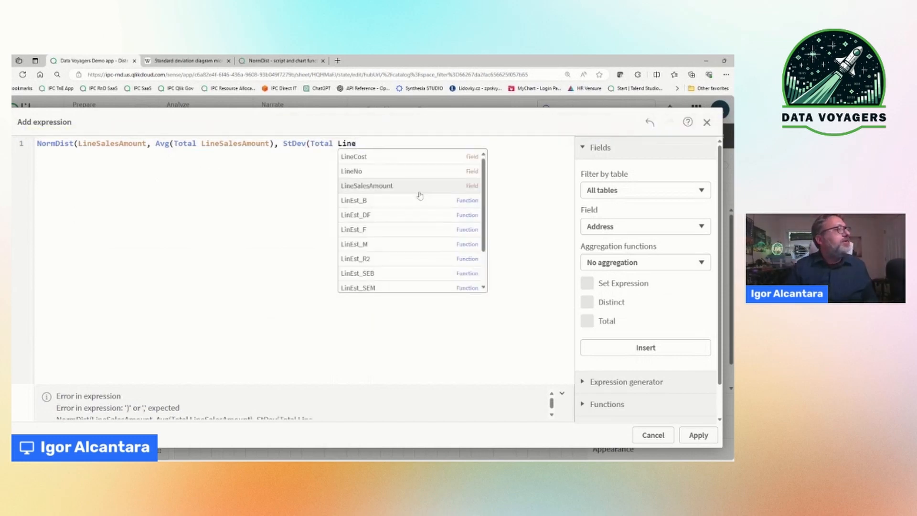
pyautogui.click(419, 192)
pyautogui.write('),')
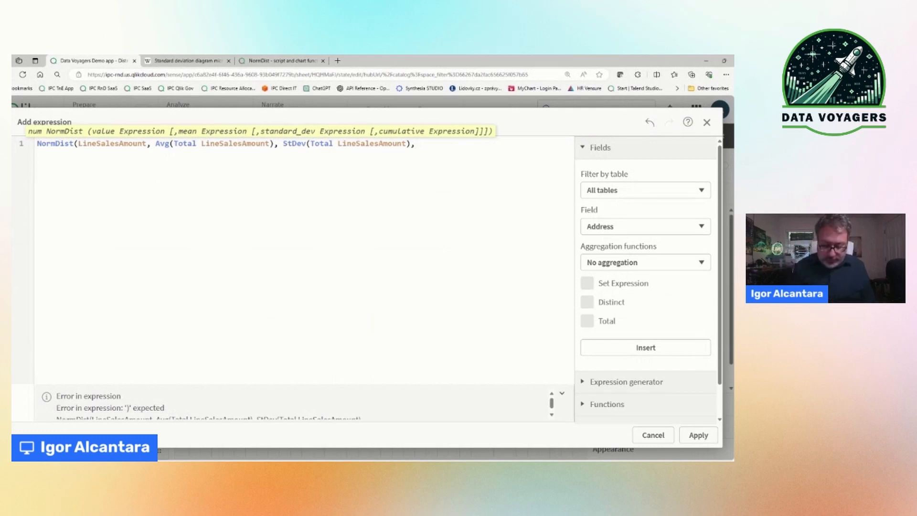
pyautogui.write('0)')
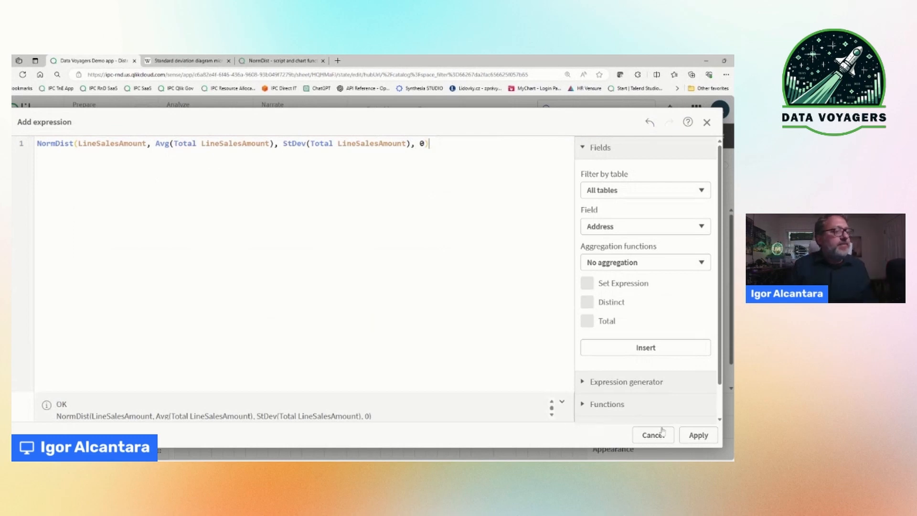
# Step: Apply the NormDist expression as the line chart's measure and label the measure p(x)
pyautogui.click(700, 436)
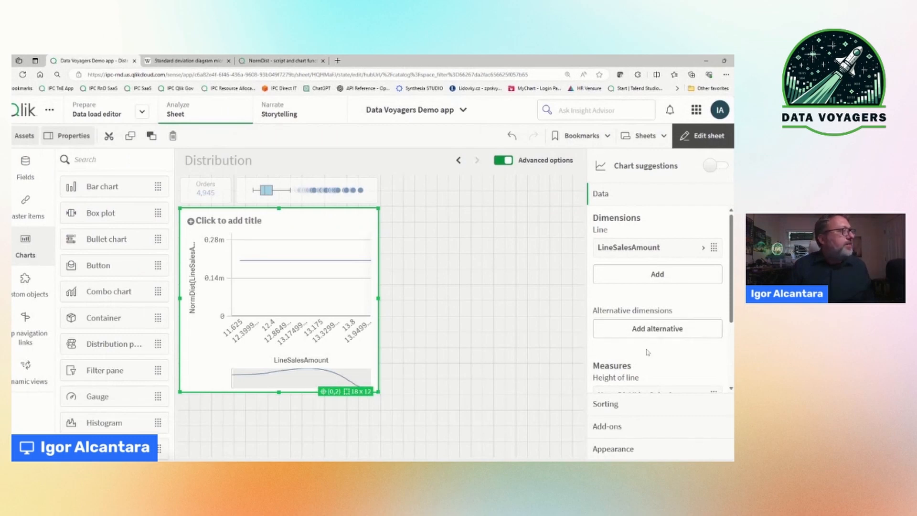
pyautogui.scroll(-1, 648, 352)
pyautogui.click(658, 340)
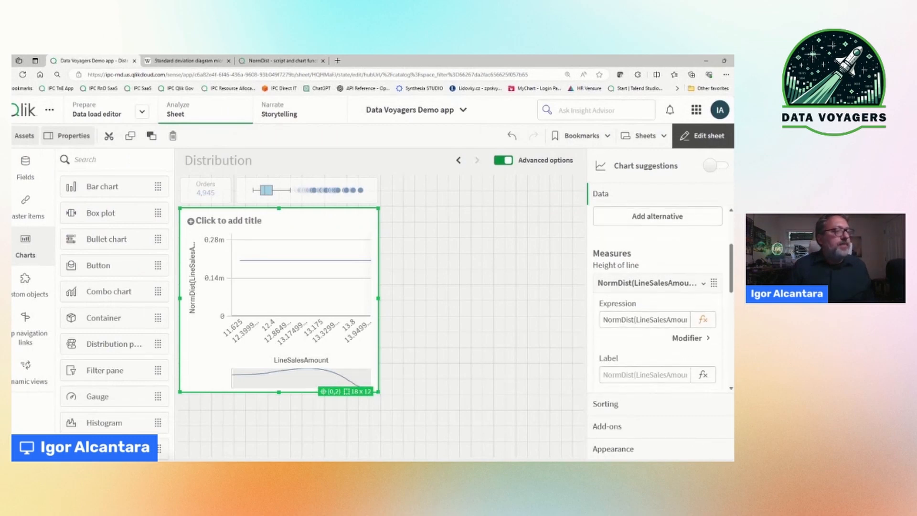
pyautogui.click(644, 375)
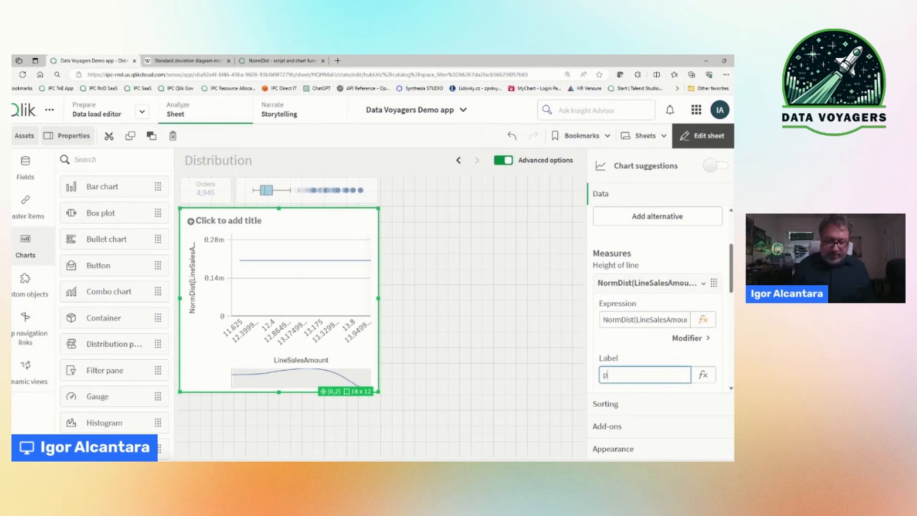
pyautogui.write('p(x)')
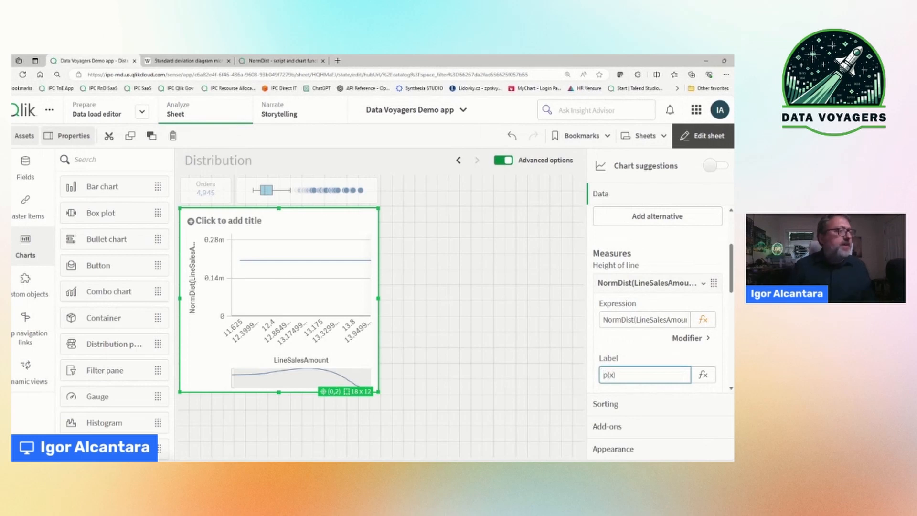
pyautogui.click(639, 354)
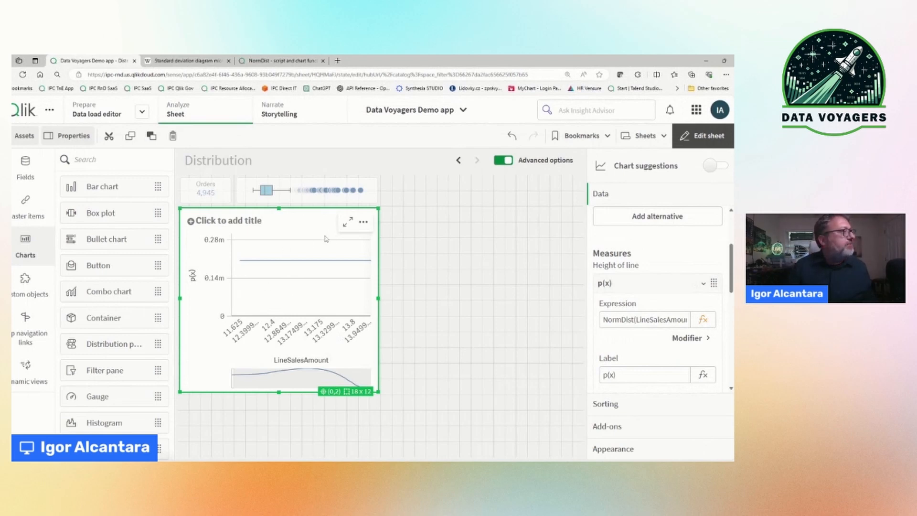
# Step: Enlarge the line chart across the free sheet area below the box plot and reduce the browser zoom to fit it
pyautogui.moveTo(382, 393); pyautogui.dragTo(465, 441)
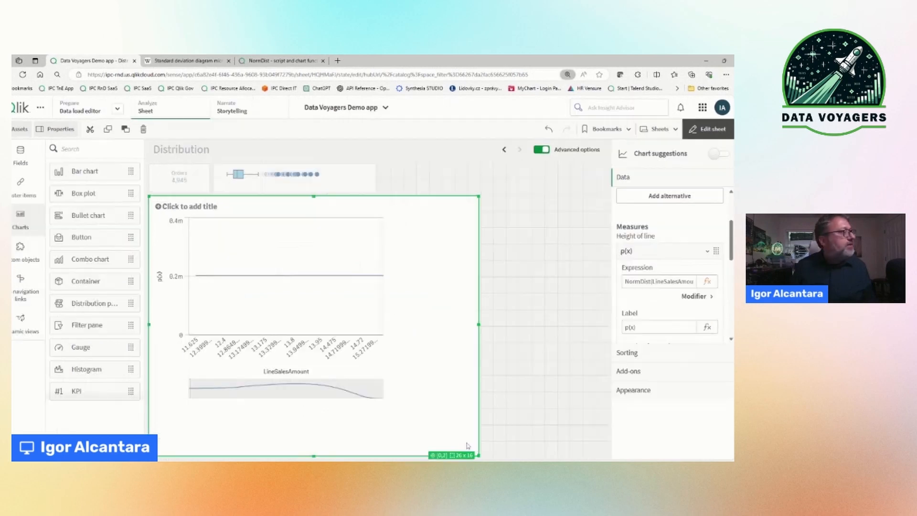
pyautogui.hotkey('ctrl', '-')
pyautogui.hotkey('ctrl', '-')
pyautogui.hotkey('ctrl', '-')
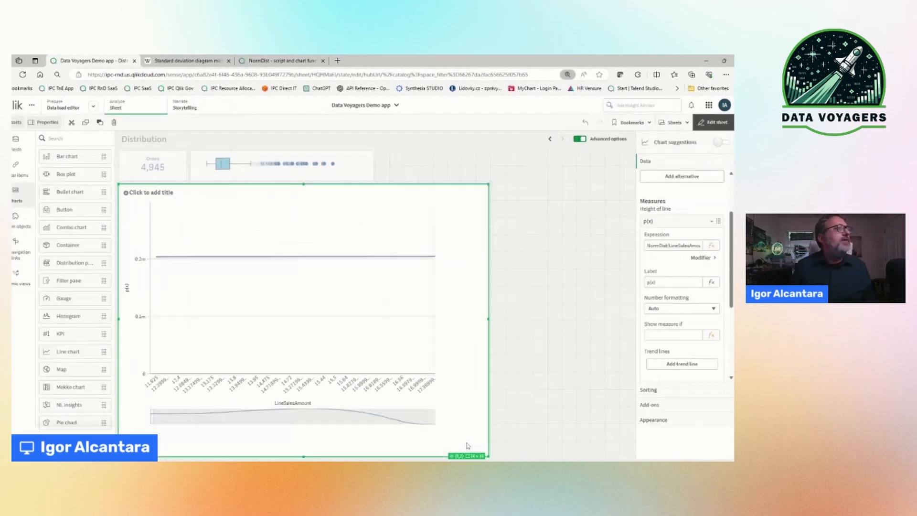
pyautogui.click(530, 342)
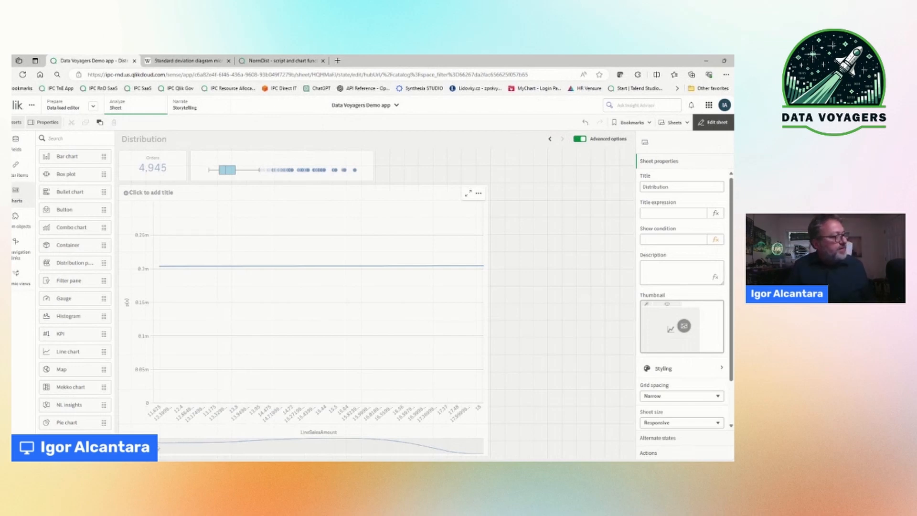
# Step: Switch the line chart's LineSalesAmount X-axis from automatic to custom with a continuous scale
pyautogui.click(452, 353)
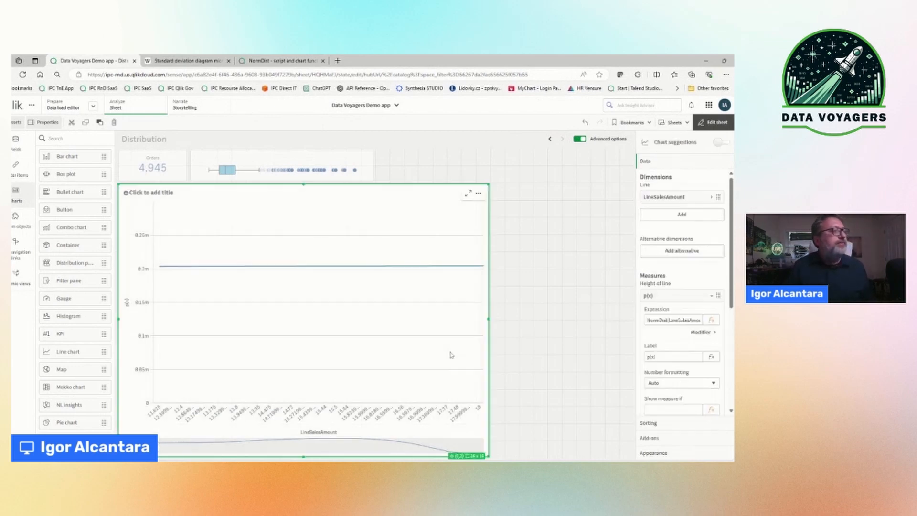
pyautogui.scroll(-2, 688, 340)
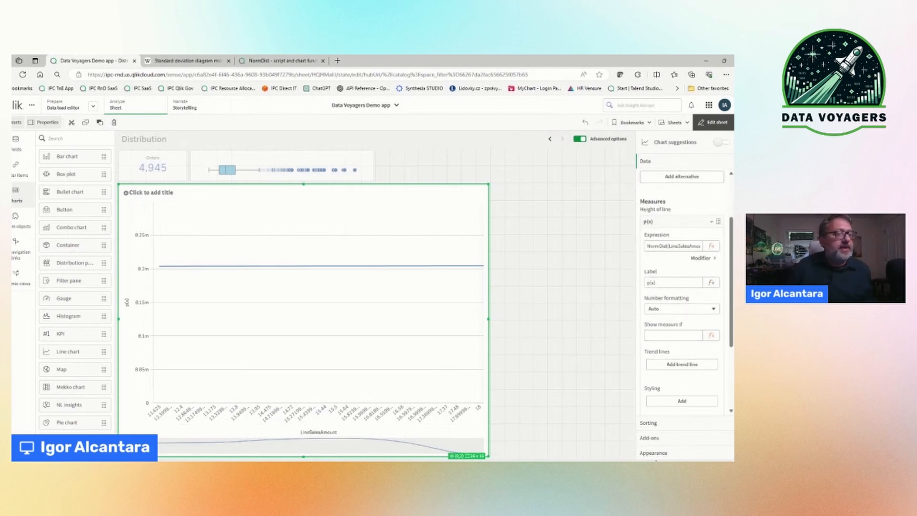
pyautogui.click(657, 453)
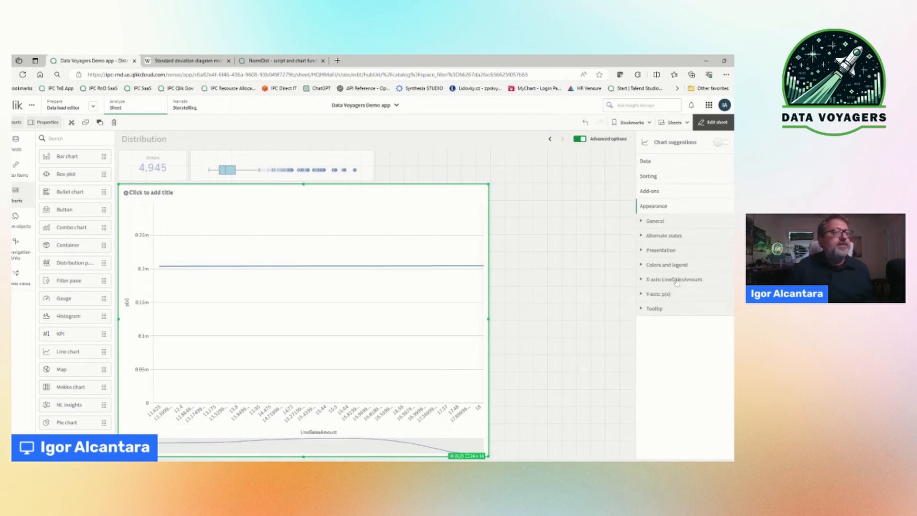
pyautogui.click(674, 279)
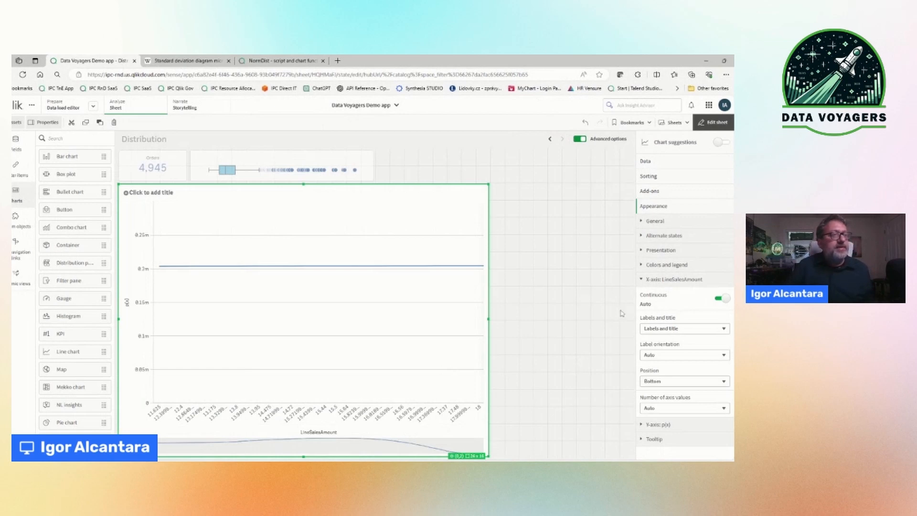
pyautogui.click(725, 298)
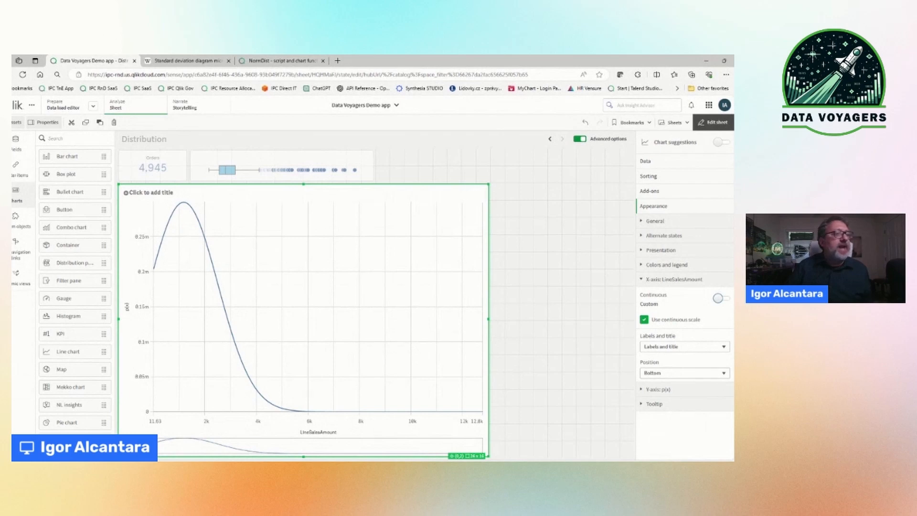
pyautogui.click(676, 281)
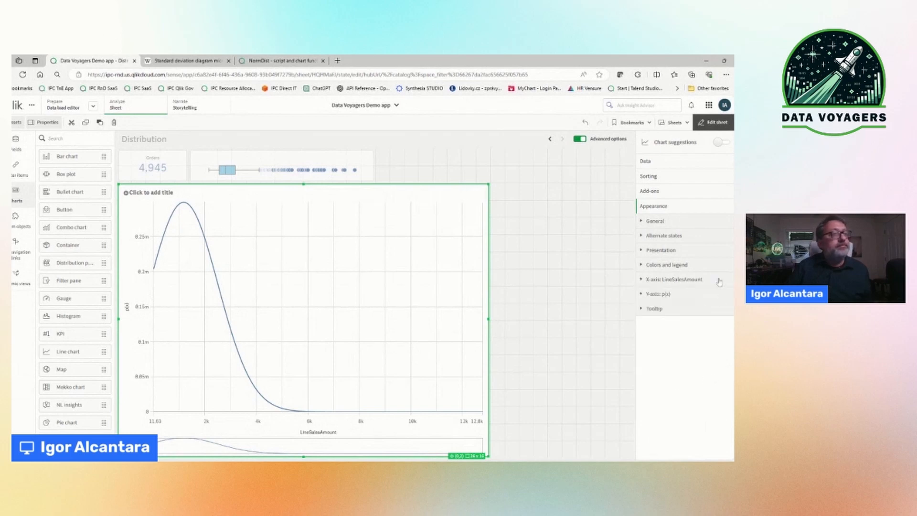
# Step: Add a dimension reference line to the line chart
pyautogui.click(651, 191)
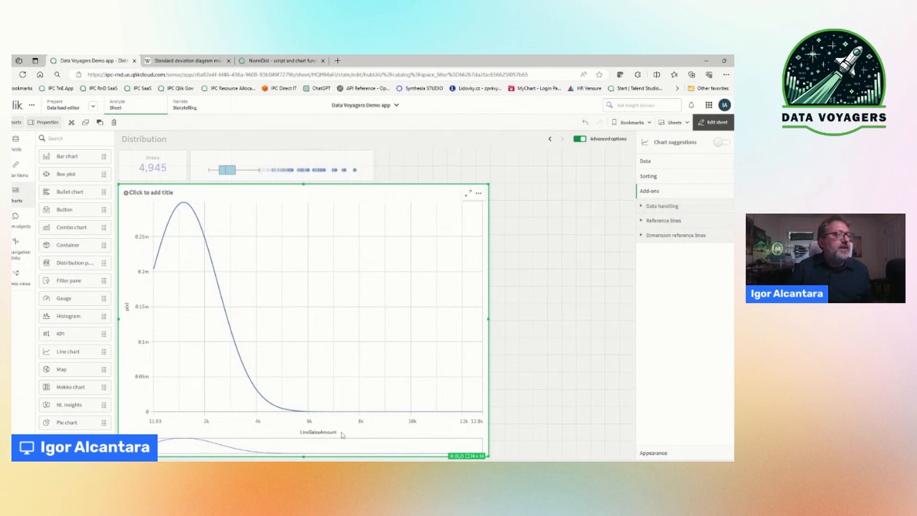
pyautogui.click(670, 236)
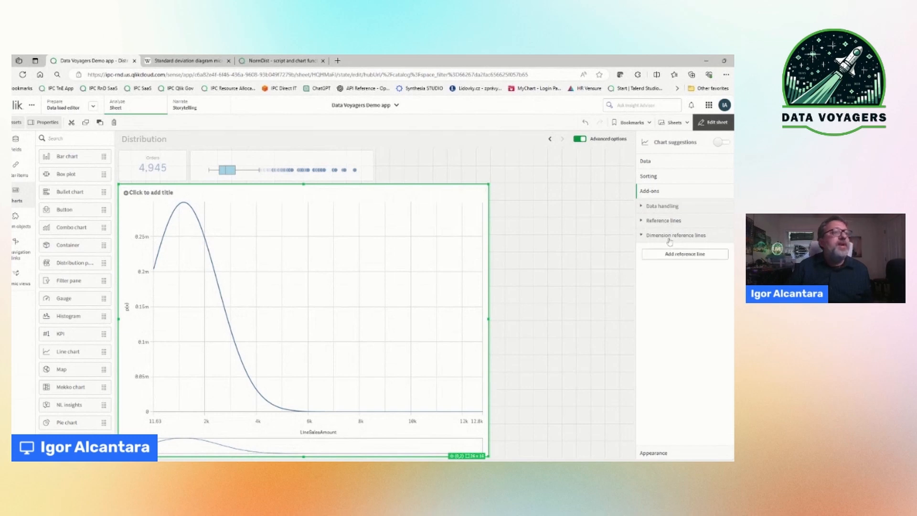
pyautogui.click(680, 254)
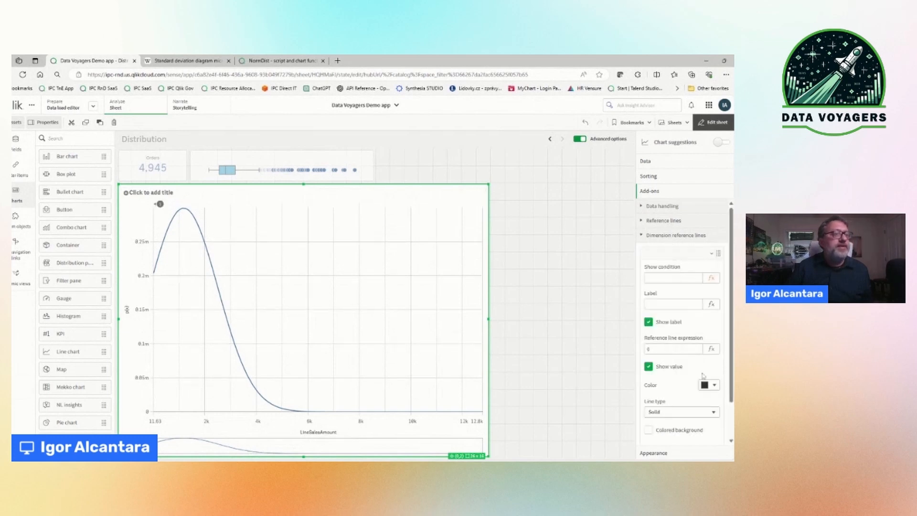
# Step: Set the dimension reference line's expression to Avg(Total LineSalesAmount)
pyautogui.write('0')
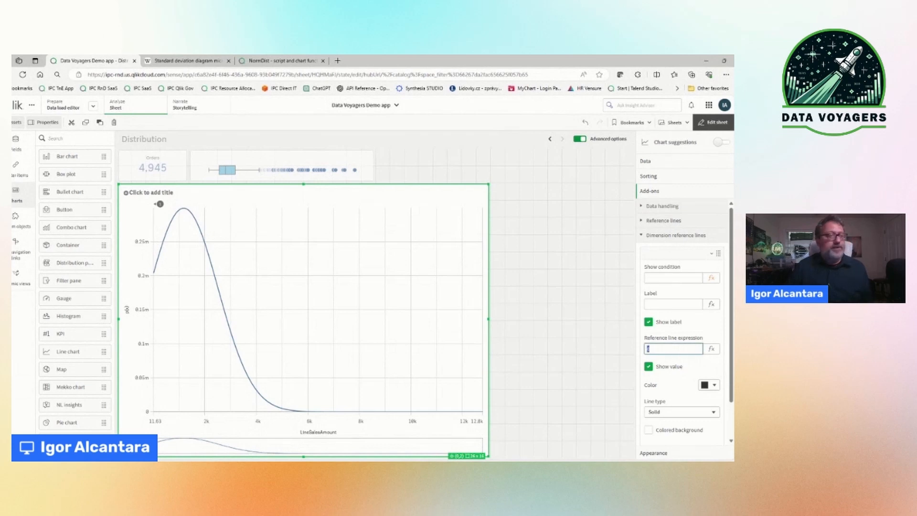
pyautogui.click(711, 349)
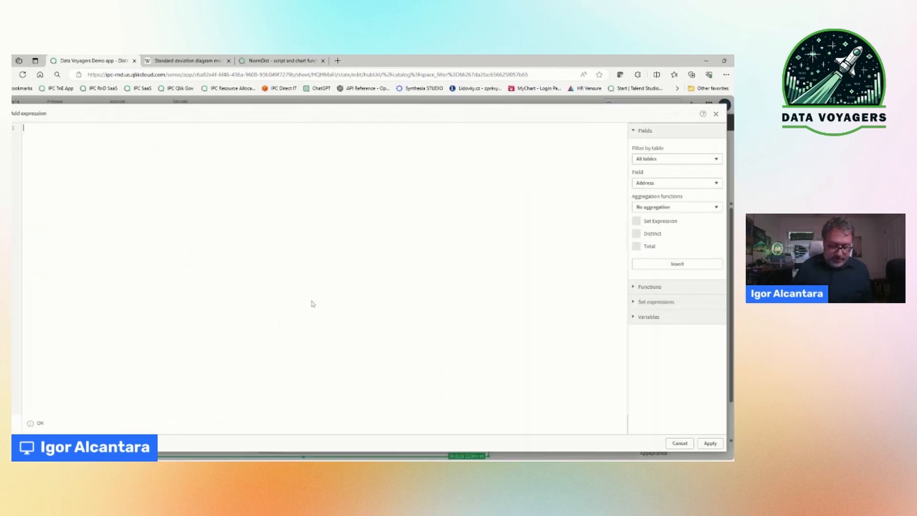
pyautogui.write('Avg([')
pyautogui.write('otal Line')
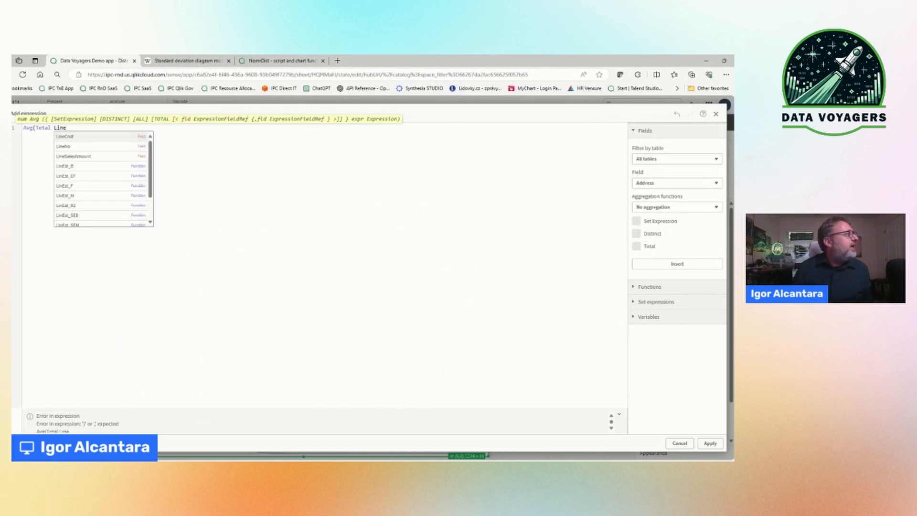
pyautogui.press('Down')
pyautogui.press('Down')
pyautogui.press('Return')
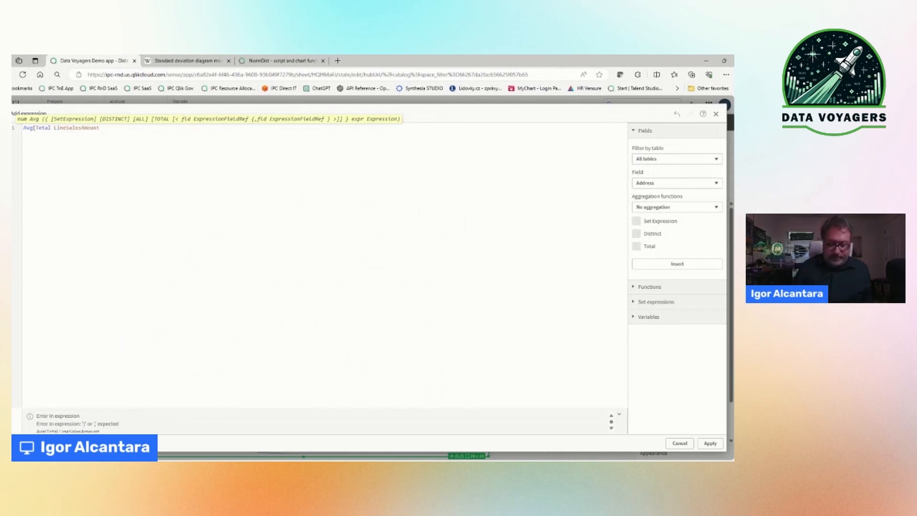
pyautogui.write(')')
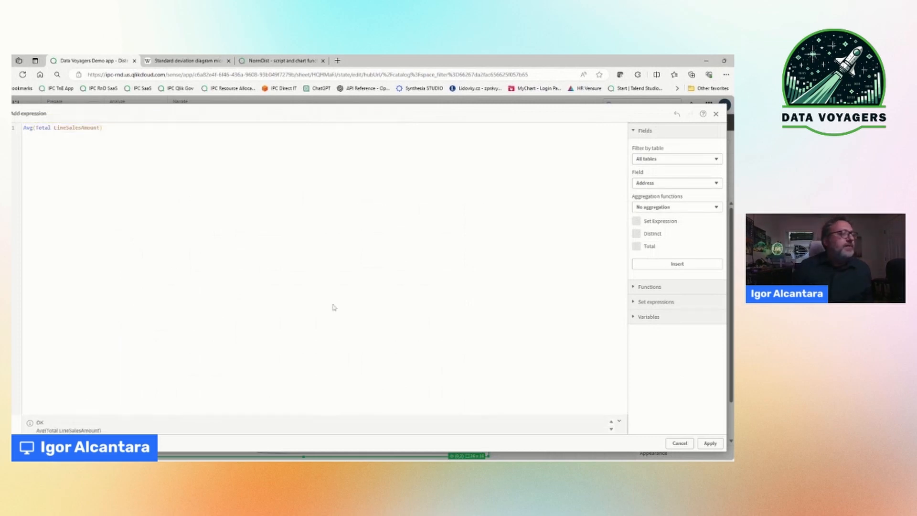
pyautogui.click(710, 444)
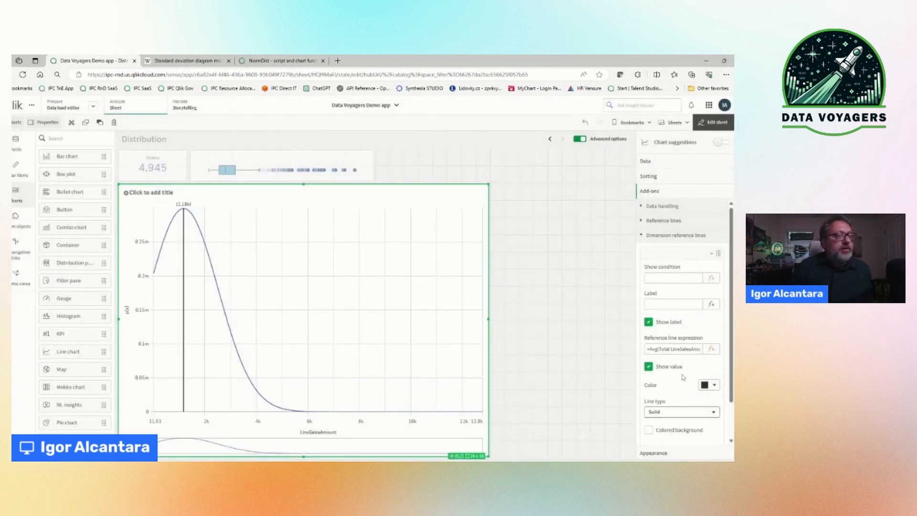
# Step: Color the reference line bright red and set its line type to Dashed
pyautogui.click(710, 385)
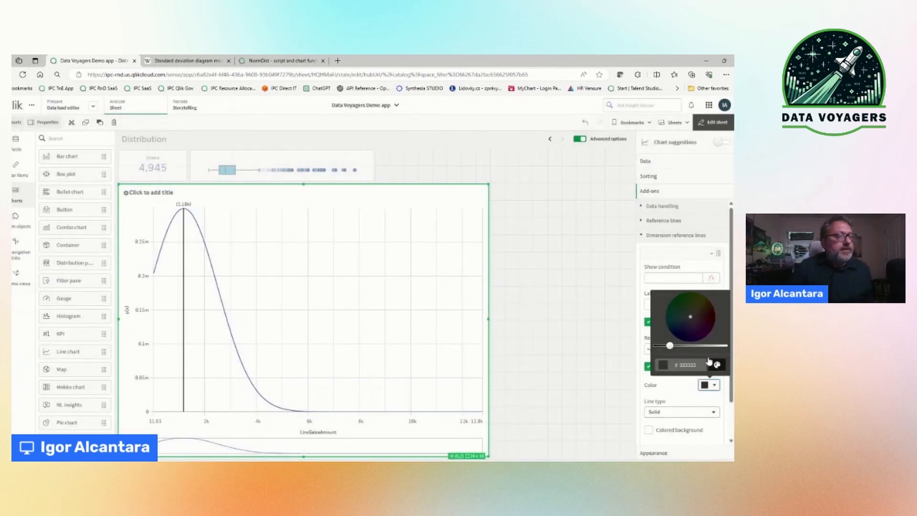
pyautogui.moveTo(670, 345); pyautogui.dragTo(702, 345)
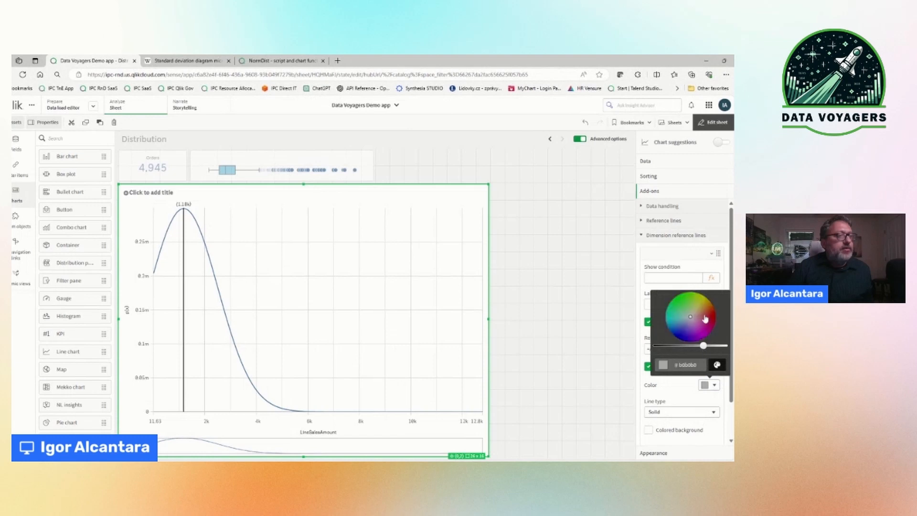
pyautogui.click(704, 315)
pyautogui.click(709, 313)
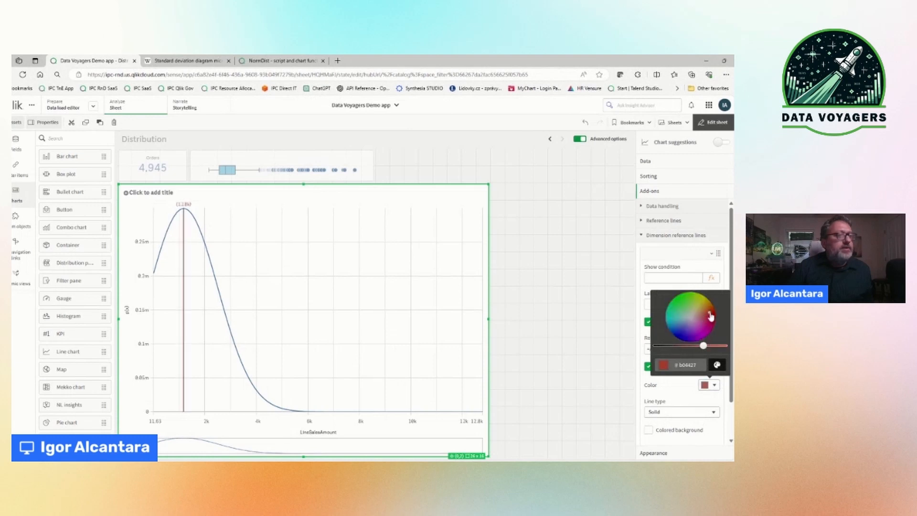
pyautogui.moveTo(704, 345); pyautogui.dragTo(717, 345)
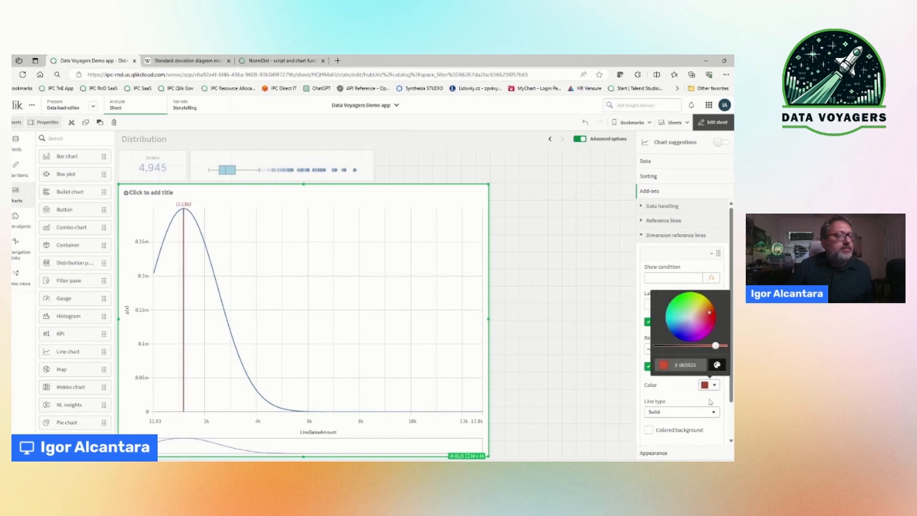
pyautogui.click(674, 412)
pyautogui.click(677, 423)
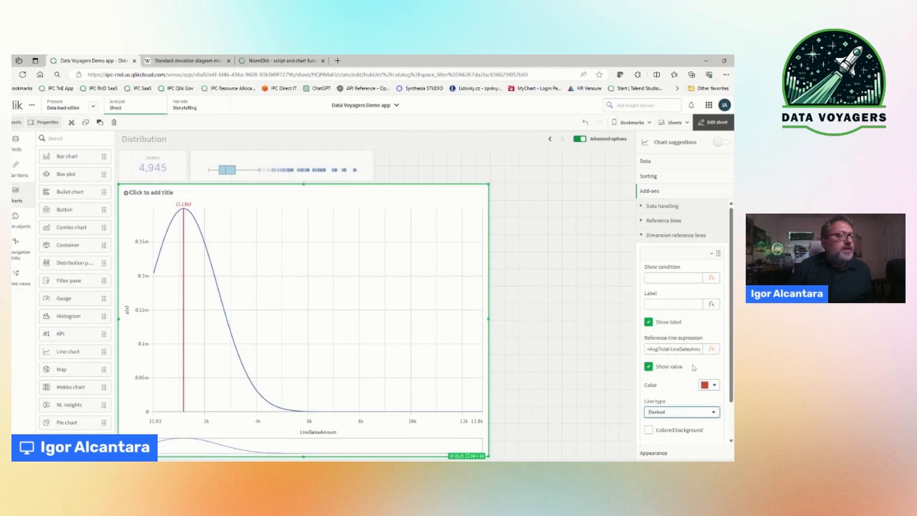
# Step: Label the reference line Mean and leave sheet editing mode
pyautogui.click(673, 304)
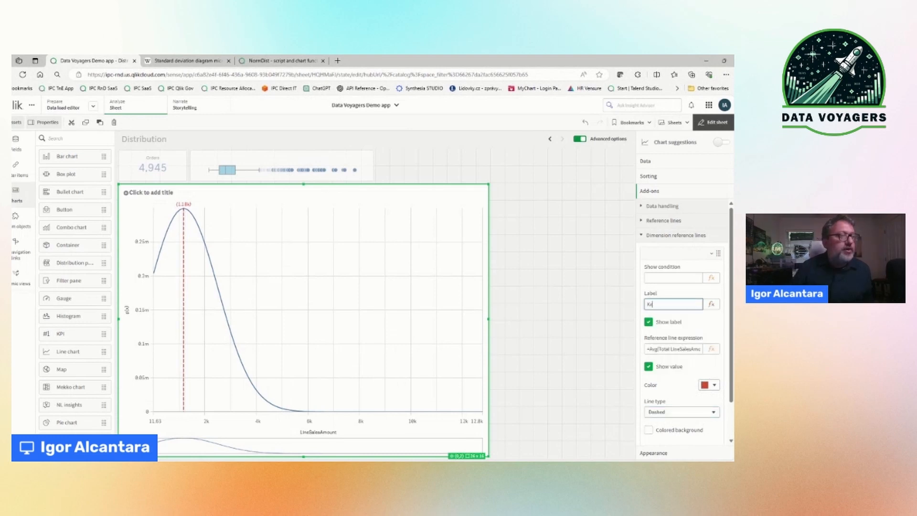
pyautogui.write('Mean')
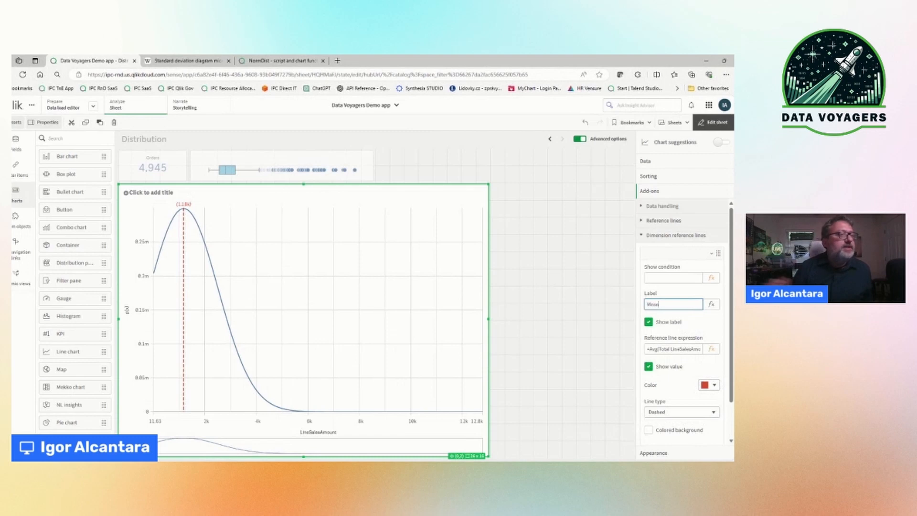
pyautogui.press('Return')
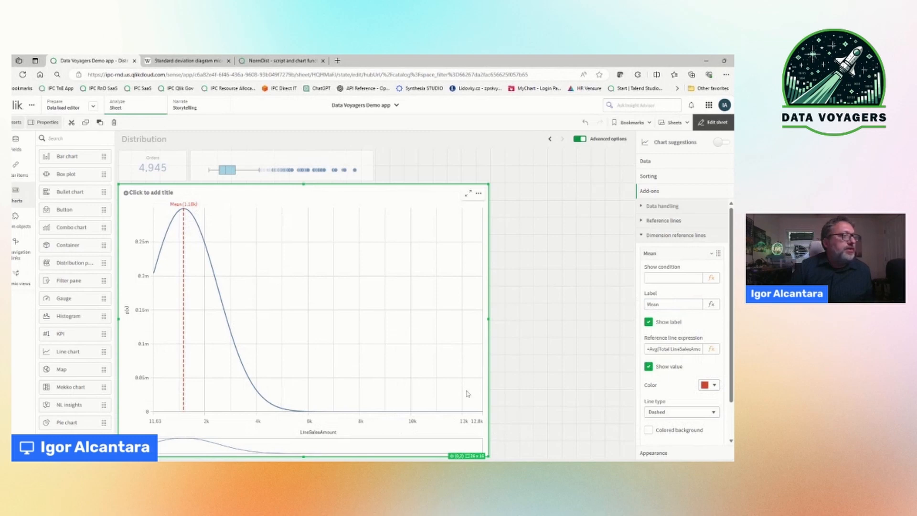
pyautogui.click(687, 259)
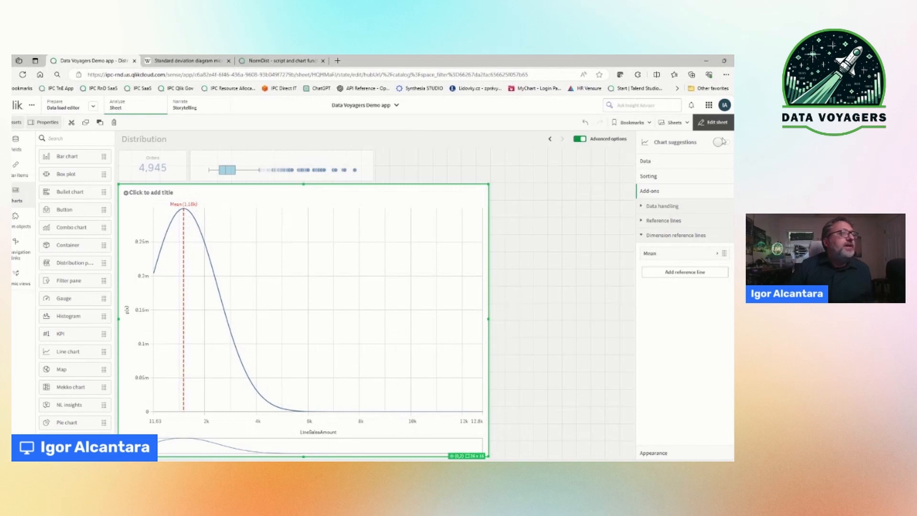
pyautogui.click(714, 122)
pyautogui.moveTo(181, 173)
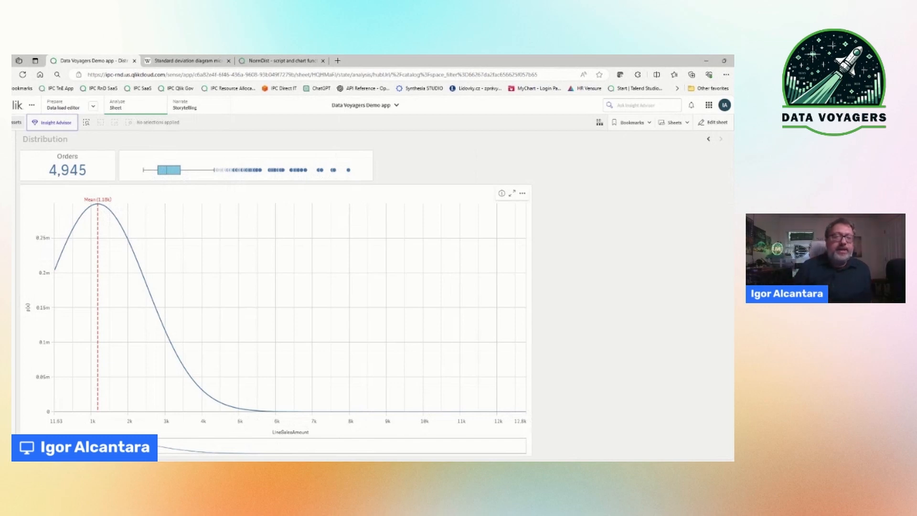
# Step: Compare the sheet's distribution curve with the standard deviation diagram open in the other browser tab
pyautogui.click(270, 61)
pyautogui.click(188, 60)
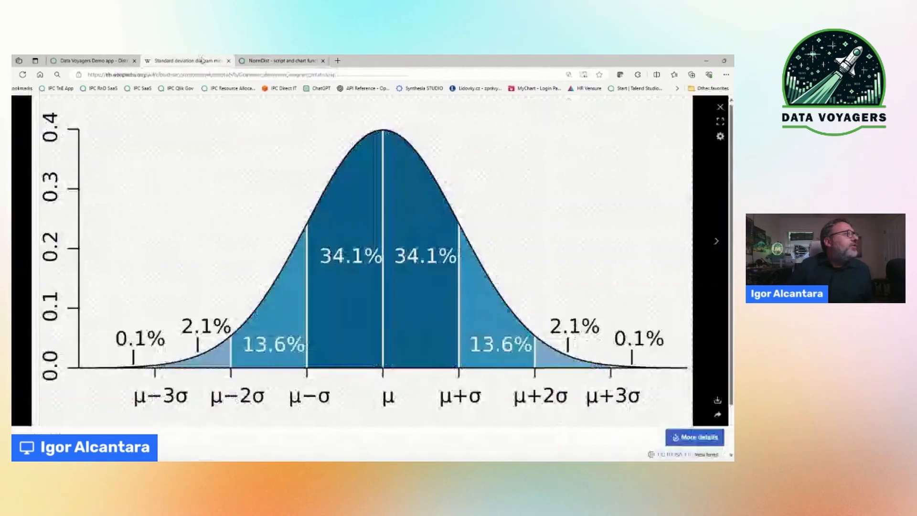
pyautogui.click(117, 62)
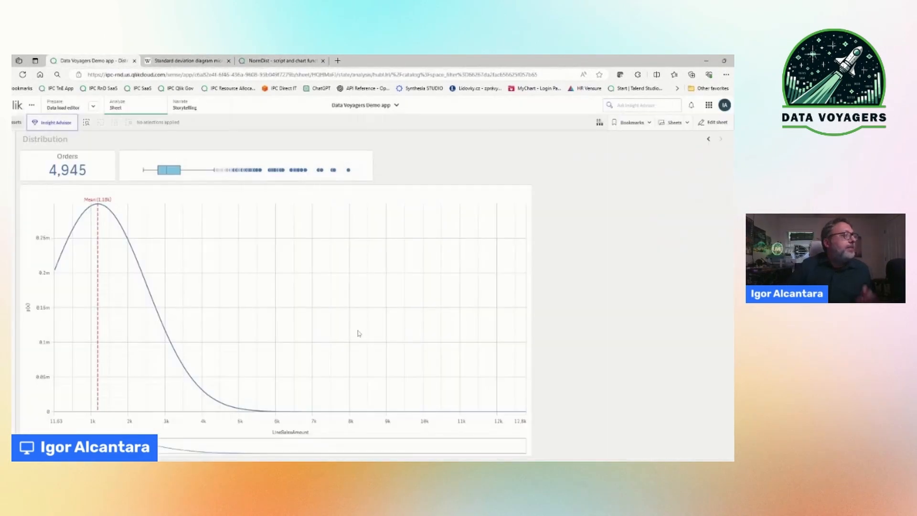